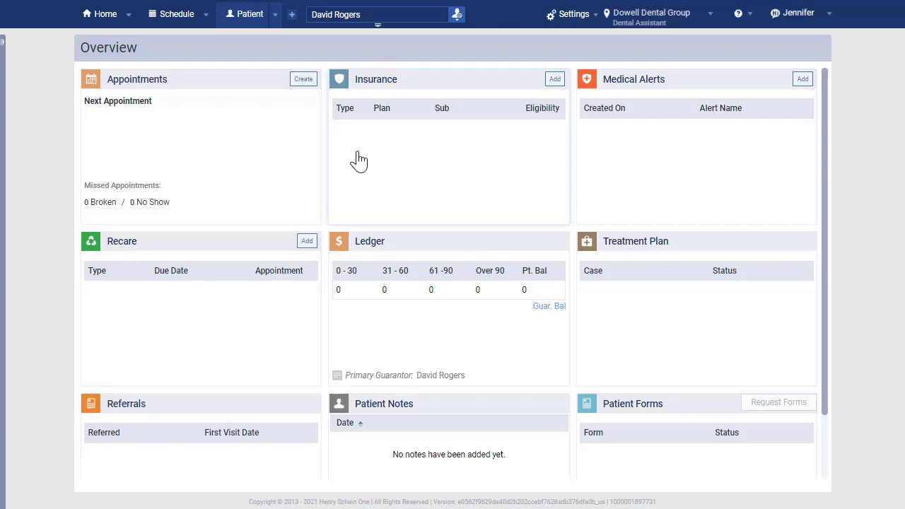
Open the current patient's prescriptions and start a new electronic prescription.
left_click(275, 27)
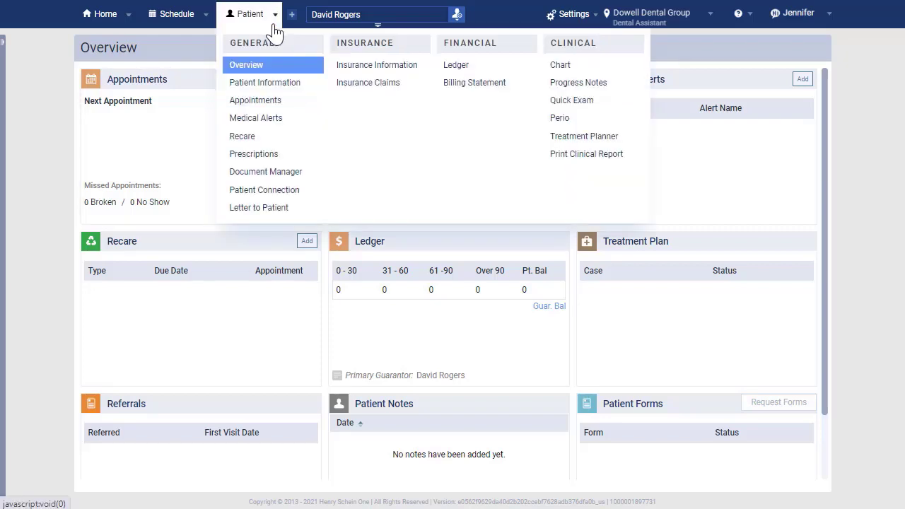
left_click(291, 159)
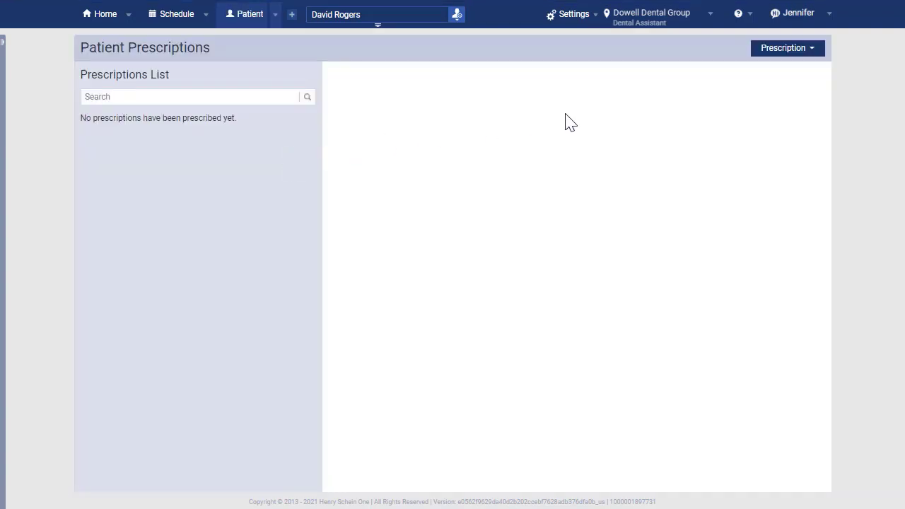
left_click(813, 53)
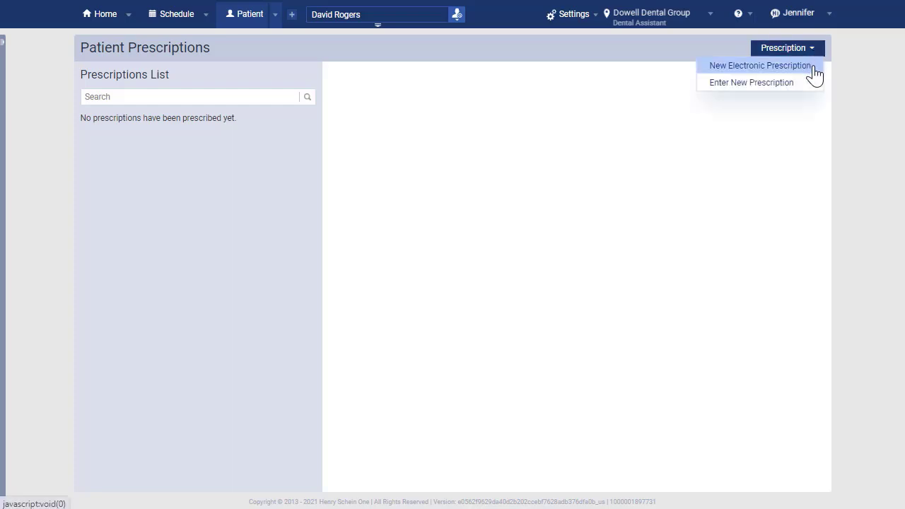
left_click(813, 67)
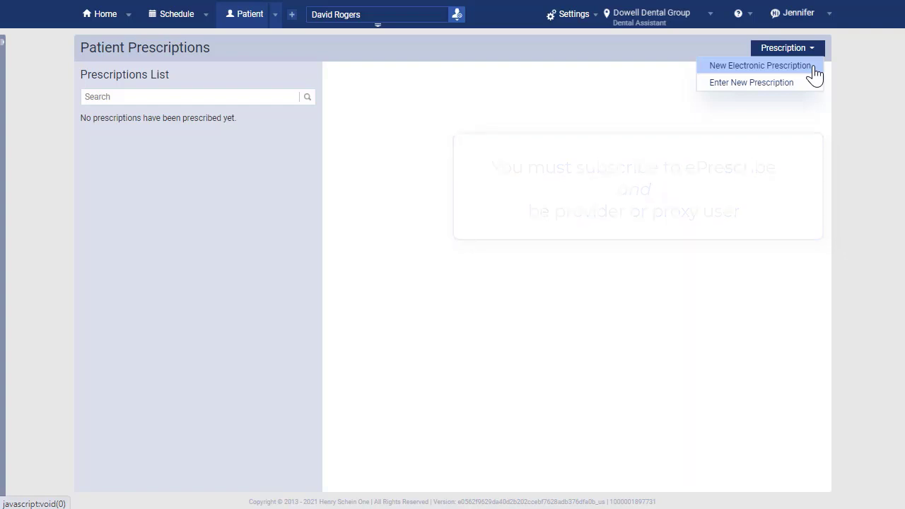
left_click(813, 67)
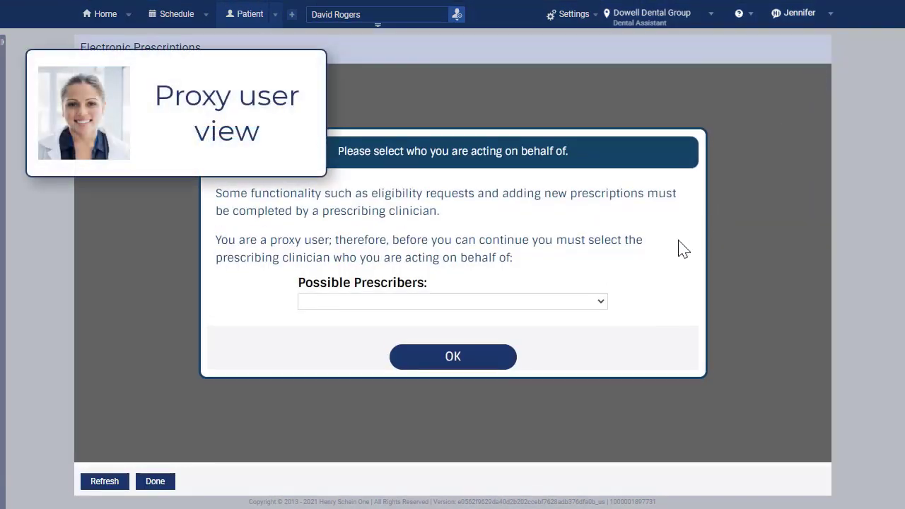
Choose the second listed prescriber as the clinician being acted on behalf of and confirm the choice.
left_click(601, 305)
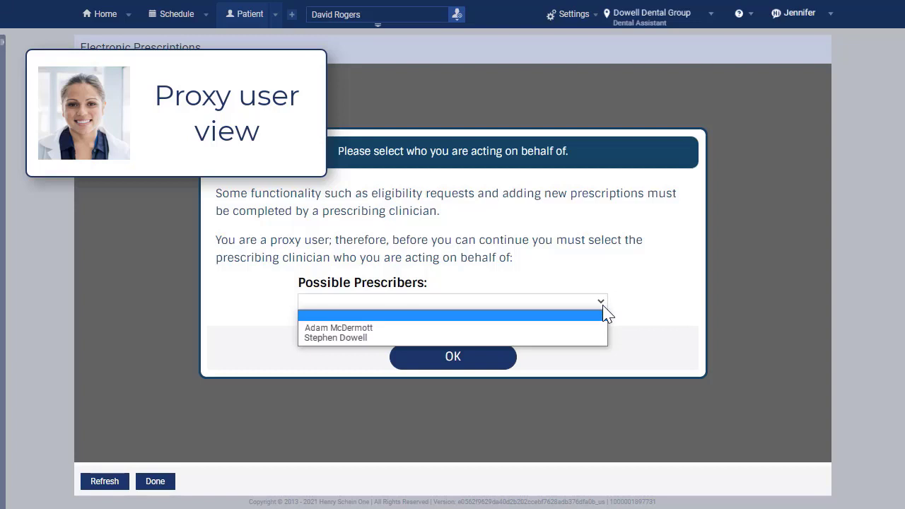
left_click(571, 342)
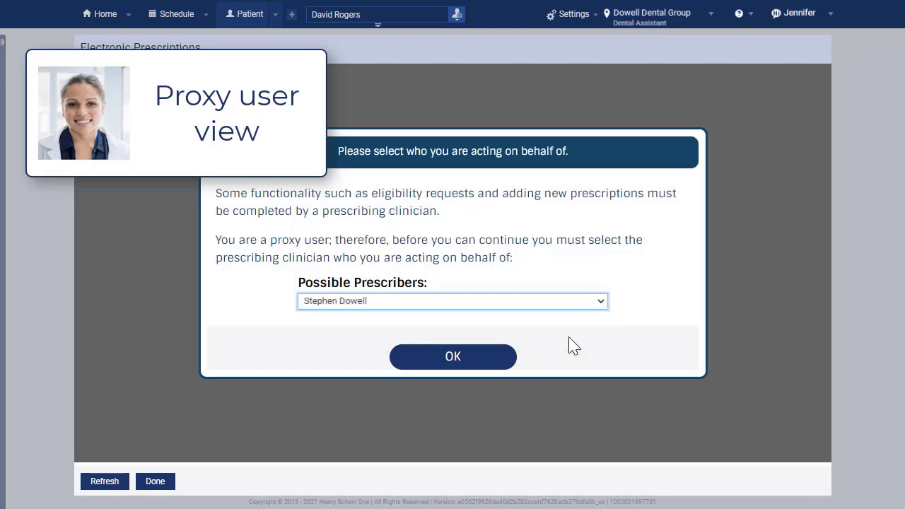
left_click(492, 362)
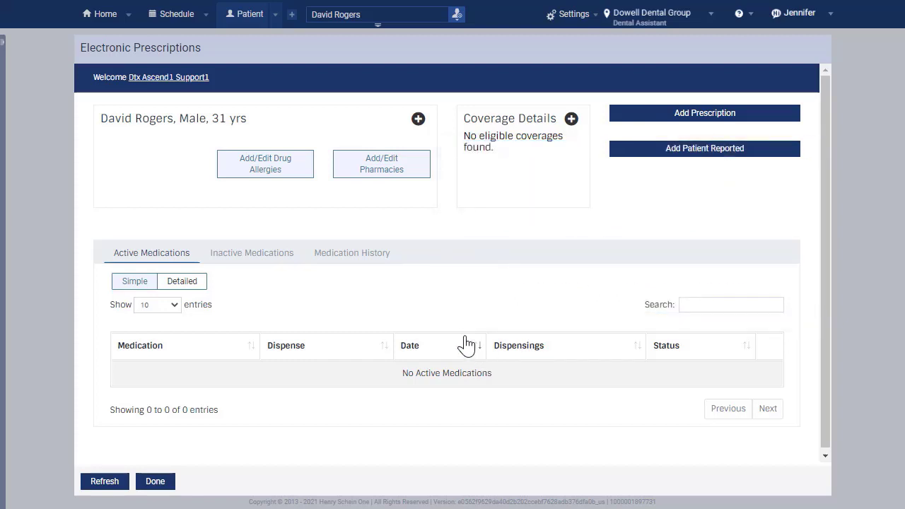
Add an active Penicillins drug allergy with reaction type Allergy, reaction "Hives, rash, and itching." and onset 12/01/2010, and close the allergy form.
left_click(291, 181)
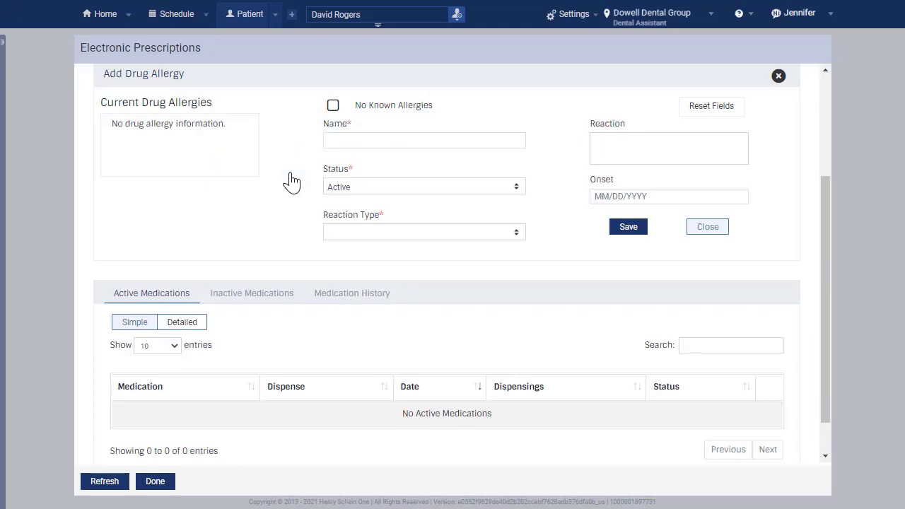
left_click(333, 144)
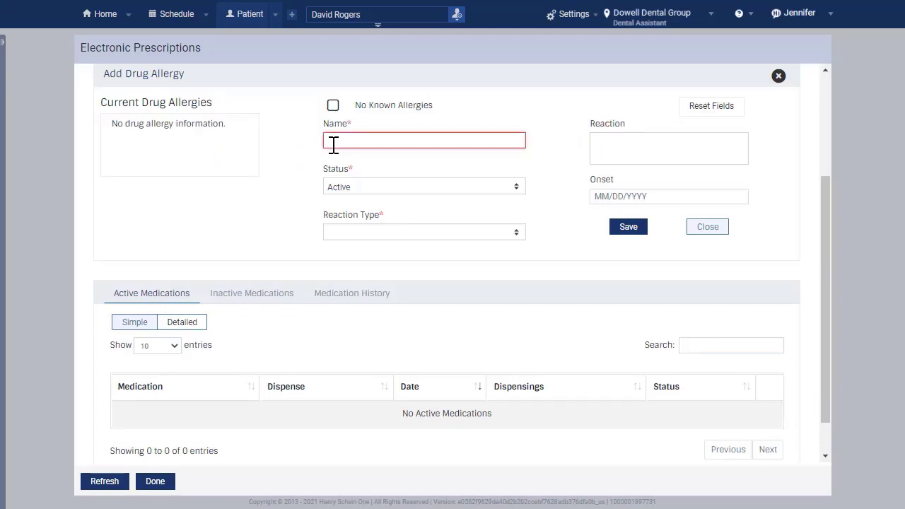
type("Pen")
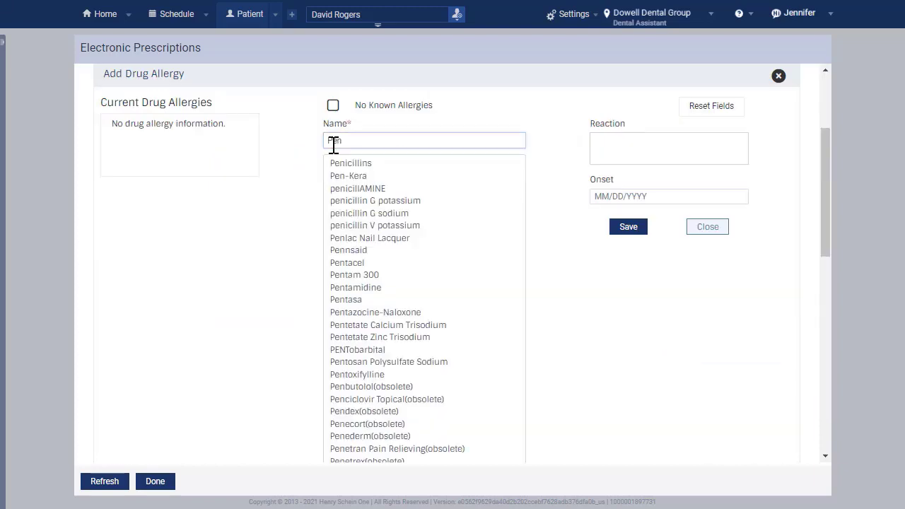
left_click(365, 164)
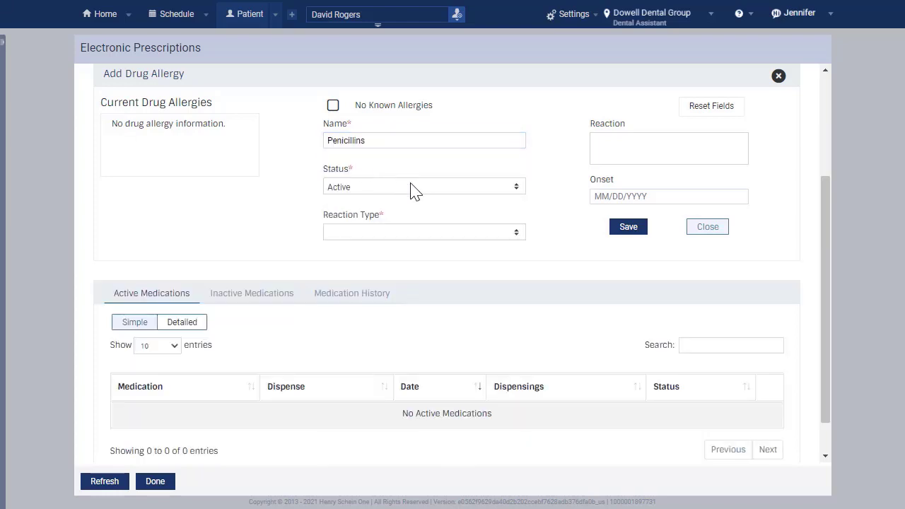
left_click(514, 233)
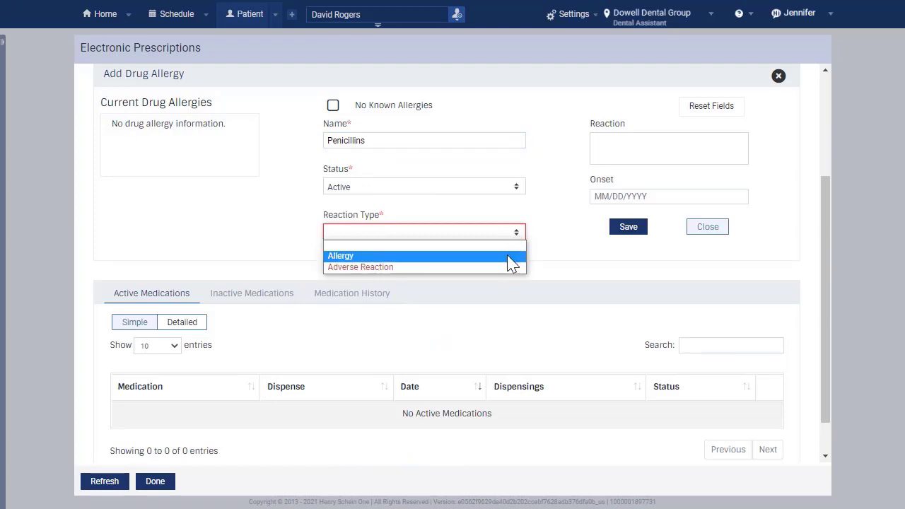
left_click(511, 256)
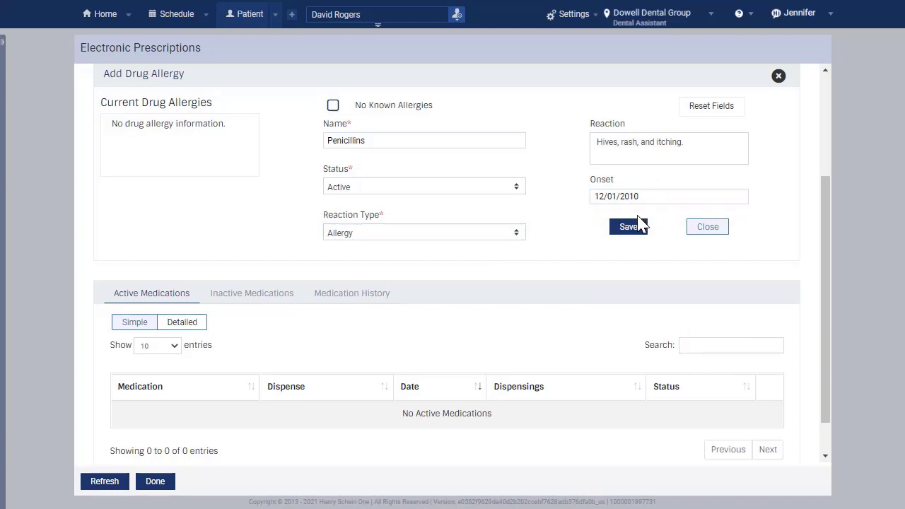
left_click(629, 228)
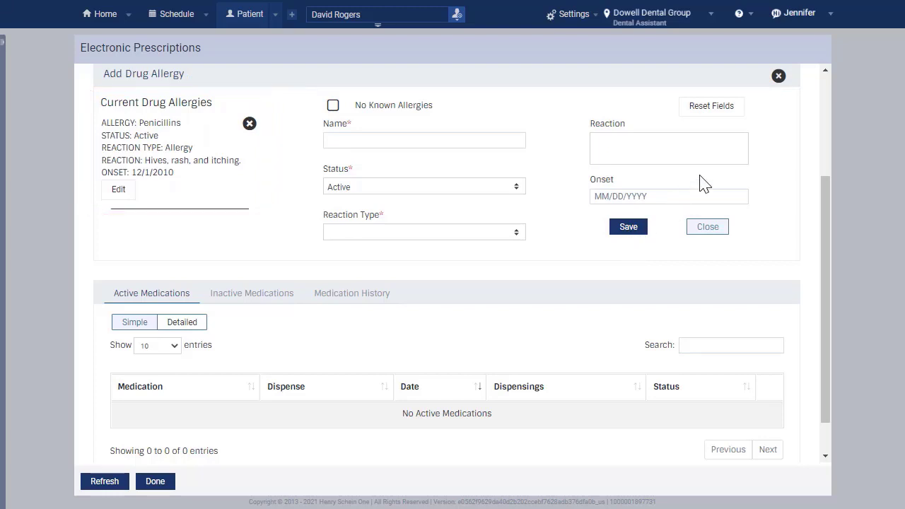
left_click(777, 77)
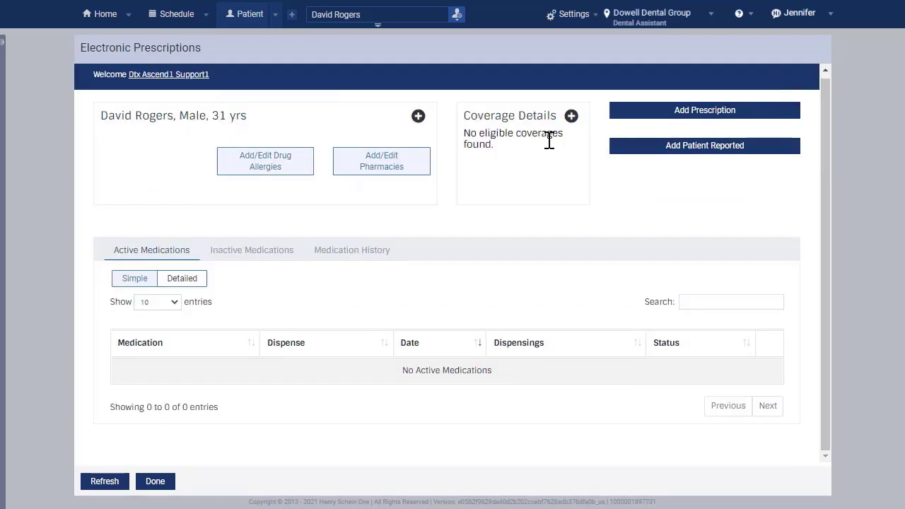
Search the patient's pharmacy options for EPCS pharmacies in the city of Plant City, state Florida.
left_click(418, 170)
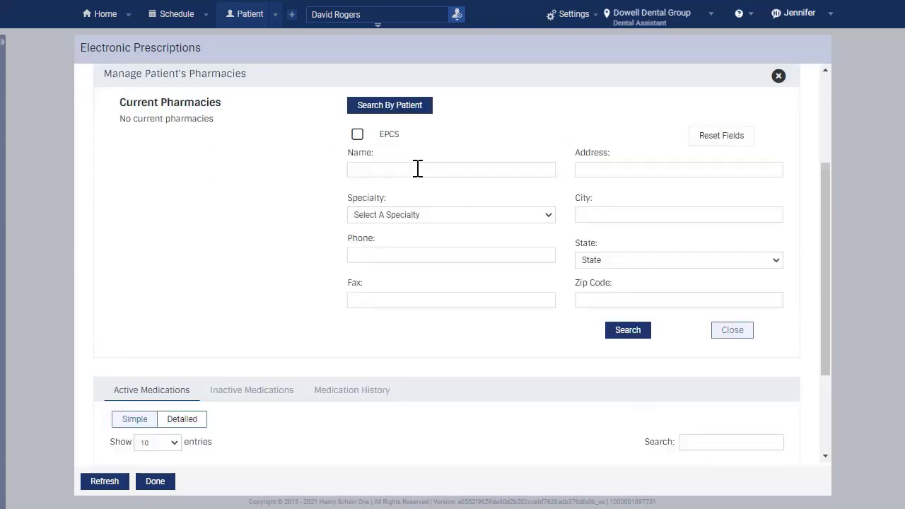
left_click(357, 136)
left_click(581, 214)
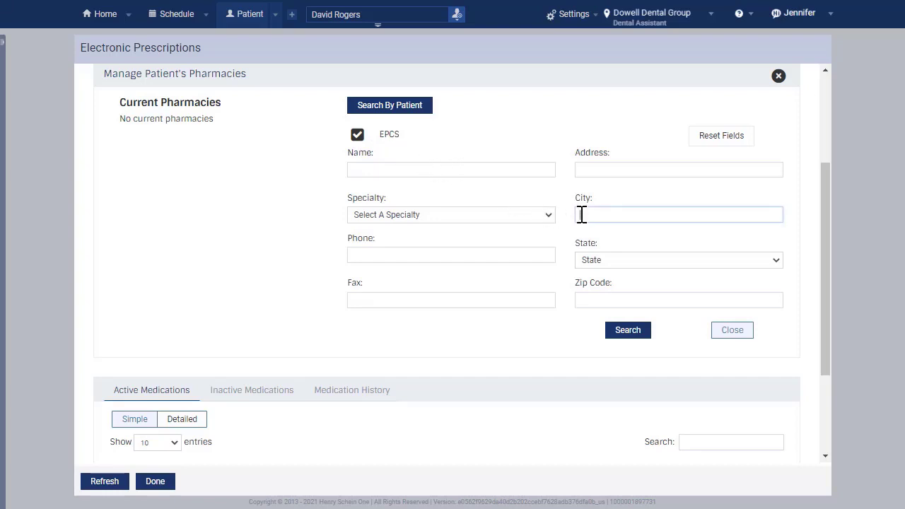
type("Plan")
left_click(726, 379)
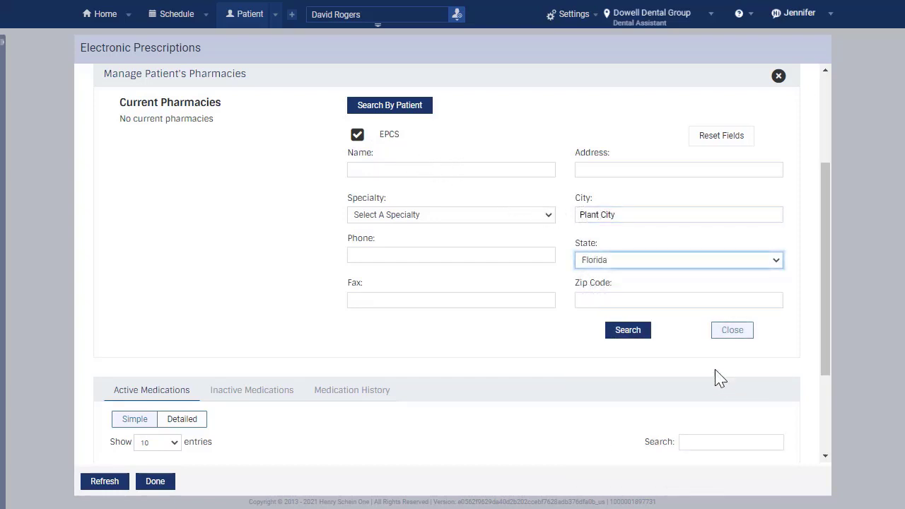
left_click(627, 330)
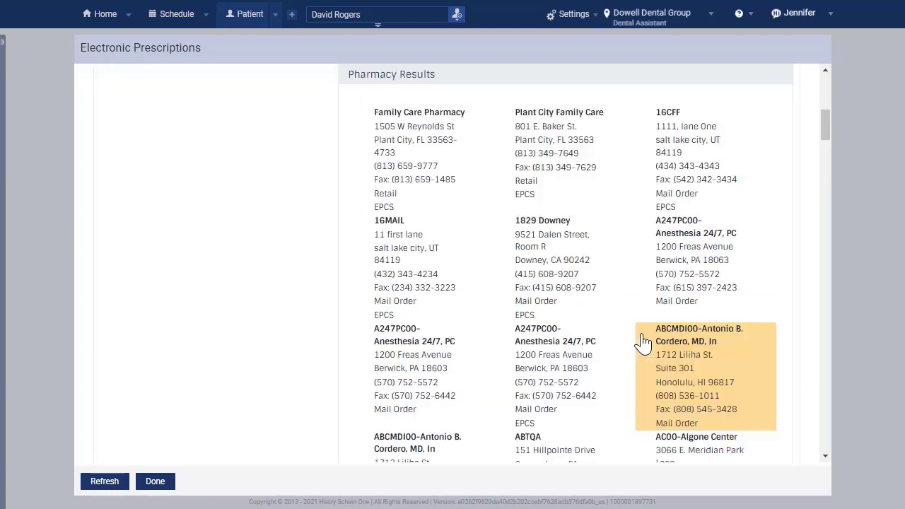
Add Plant City Family Care to the patient's current pharmacies and close the pharmacy management form.
left_click(577, 207)
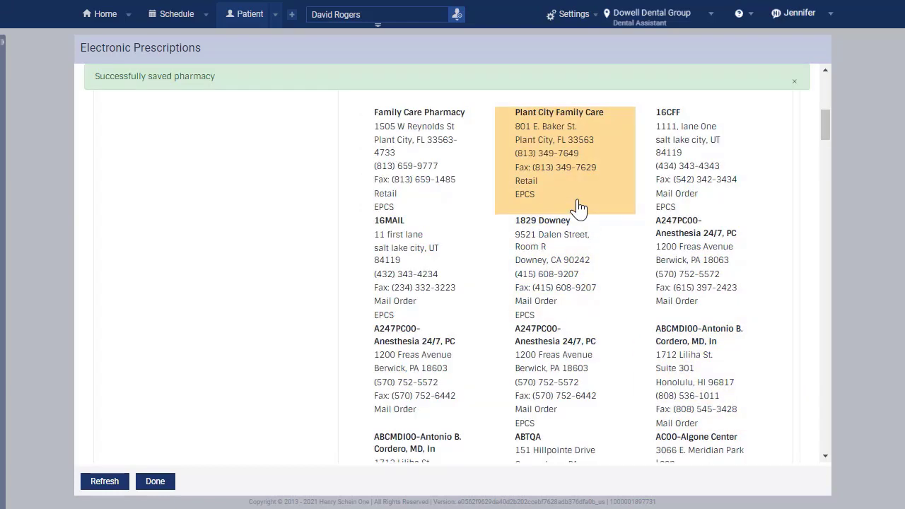
scroll(825, 134, "up", 3)
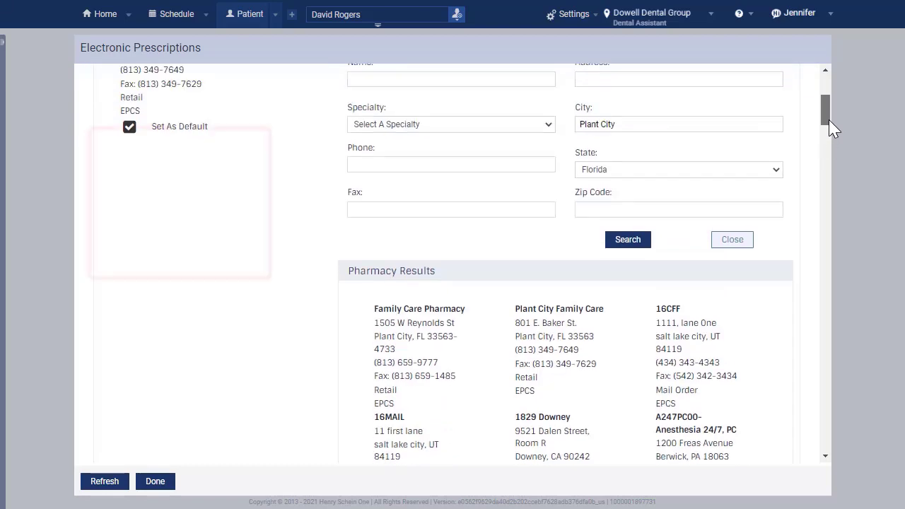
scroll(831, 124, "up", 2)
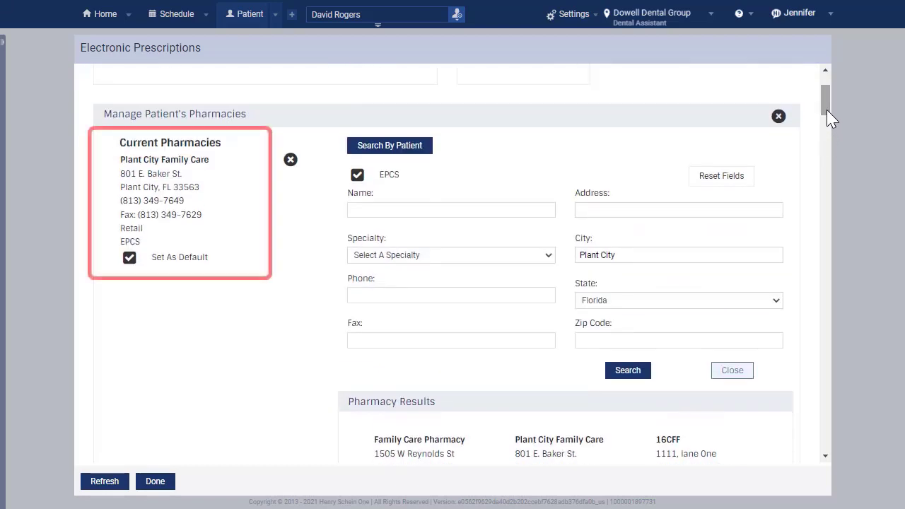
left_click(778, 116)
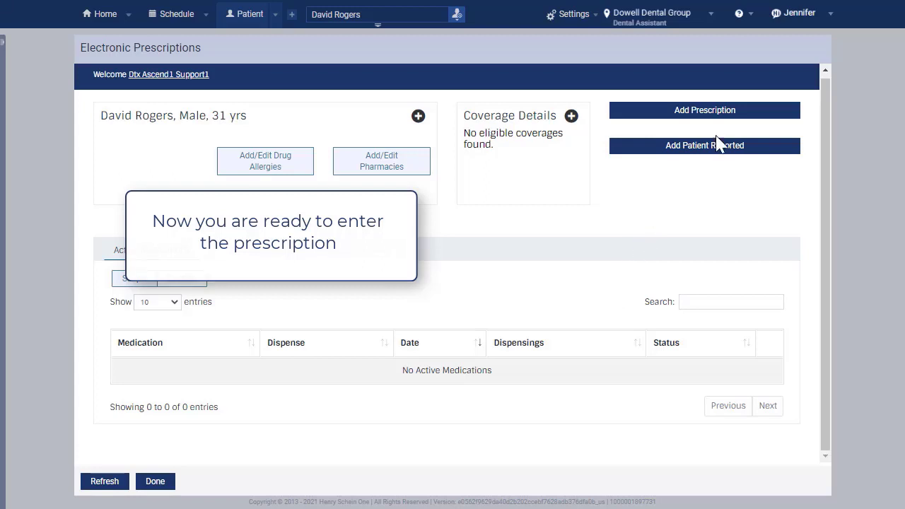
Fill in an Amoxicillin (oral - capsule) 500 mg prescription: effective 12/24/2021, "Take one capsule by mouth every 12 hours", dispense 20, refills 0, days supply 10.
left_click(739, 114)
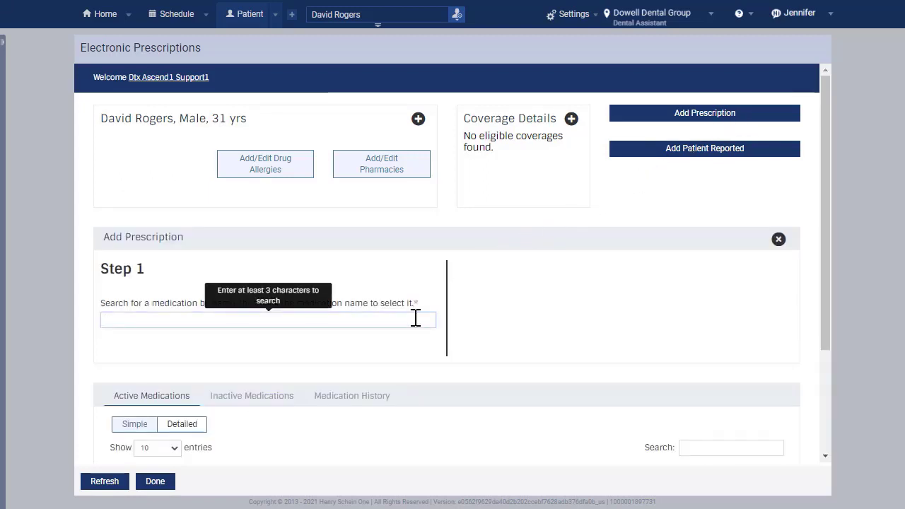
type("Amox")
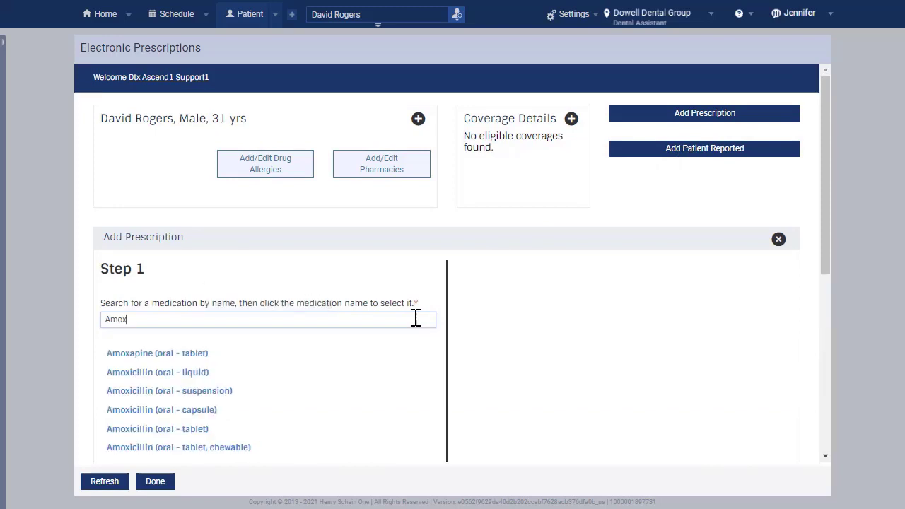
left_click(200, 411)
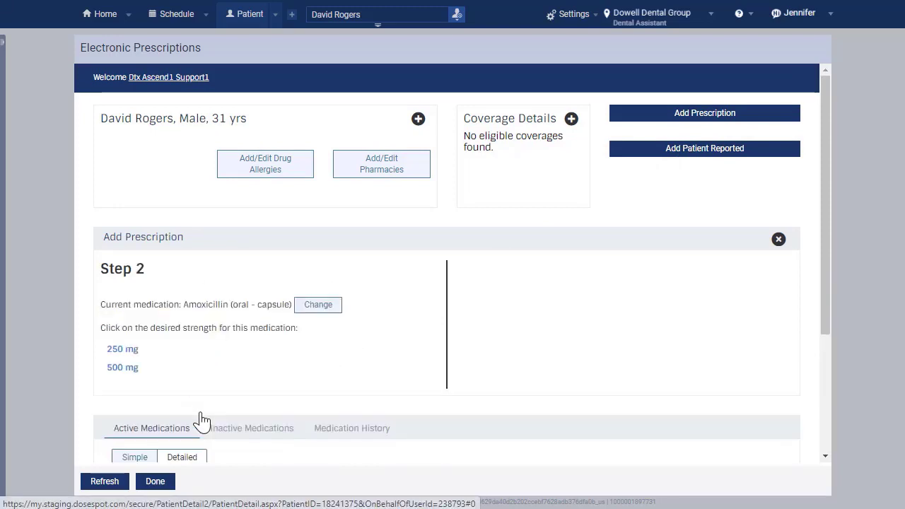
left_click(121, 368)
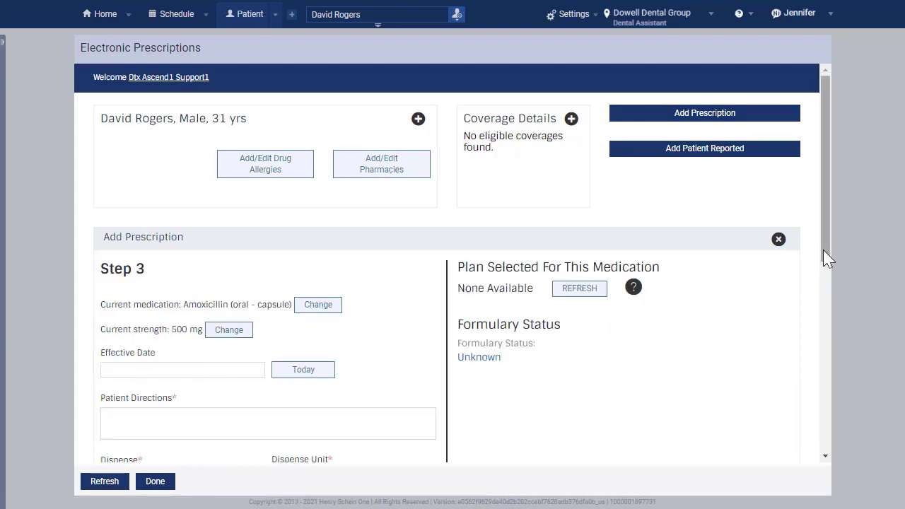
left_click_drag(825, 250, 839, 326)
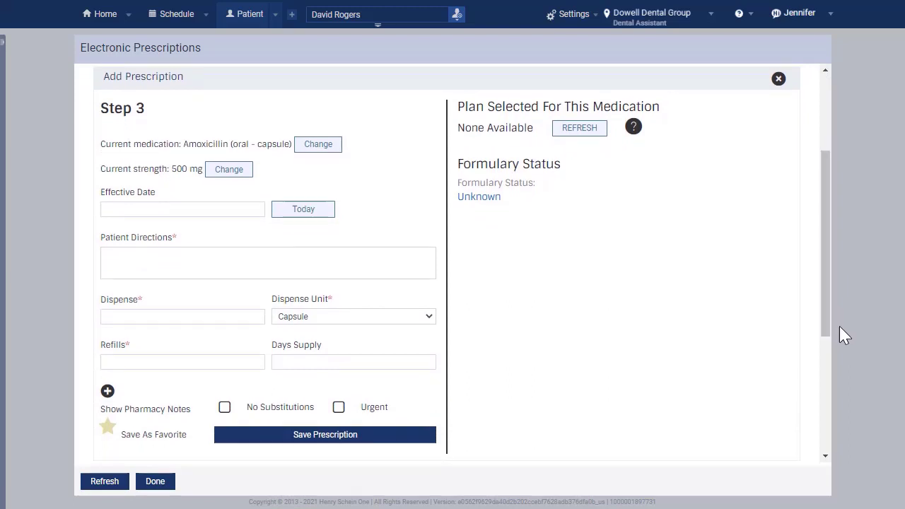
left_click(318, 216)
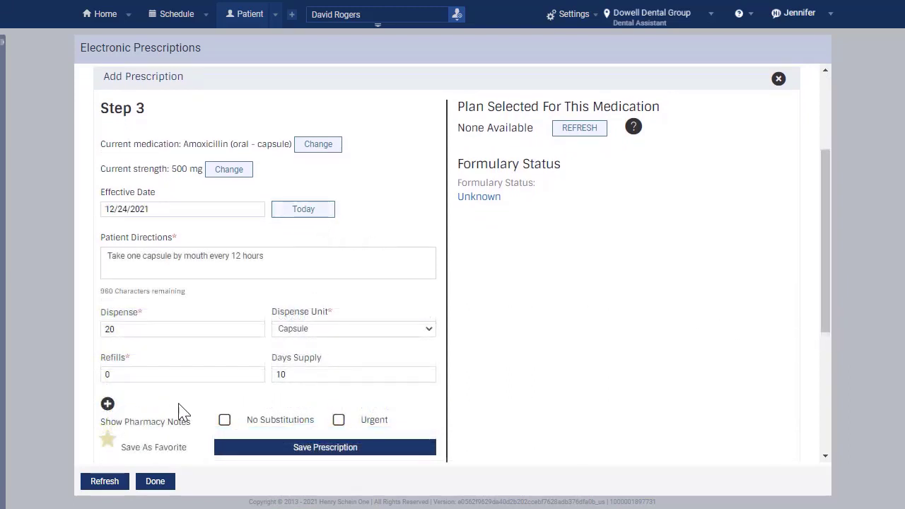
Insert the common pharmacy note "PDMP reviewed" into the Amoxicillin prescription and save the prescription.
left_click(108, 404)
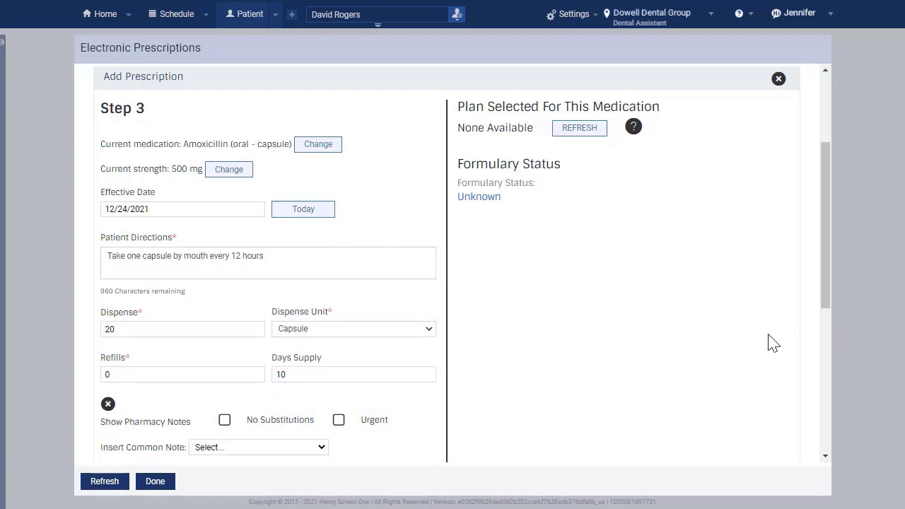
left_click_drag(825, 299, 833, 358)
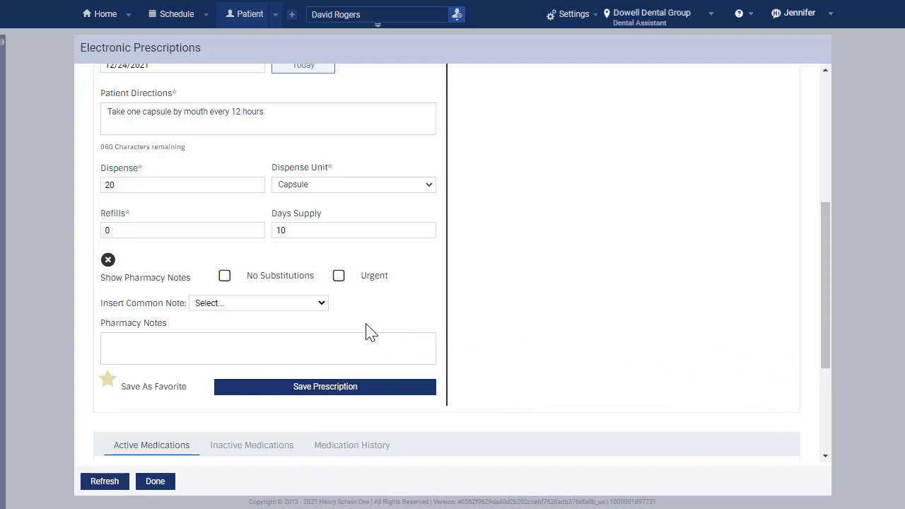
left_click(322, 306)
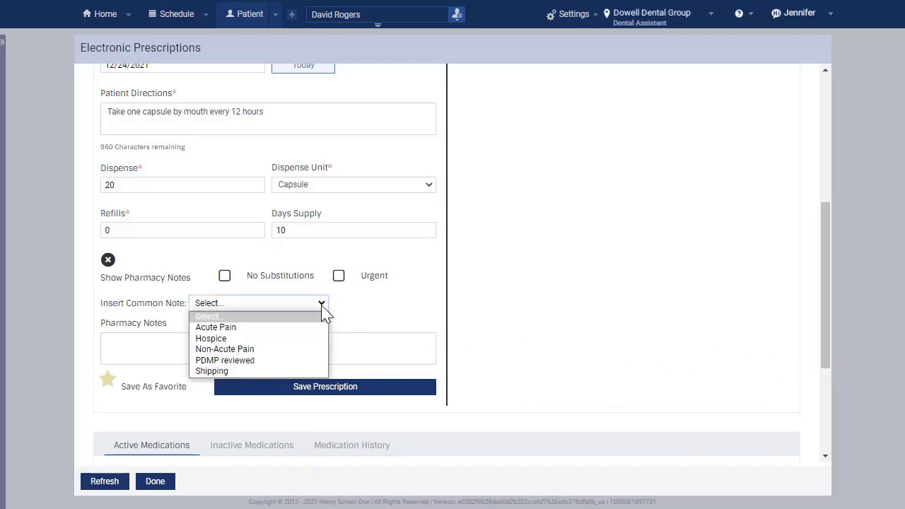
left_click(302, 360)
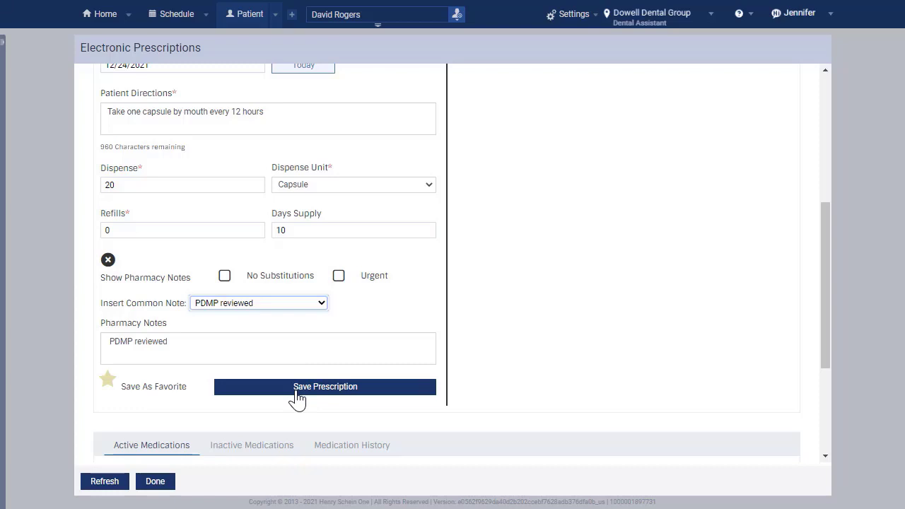
left_click(295, 391)
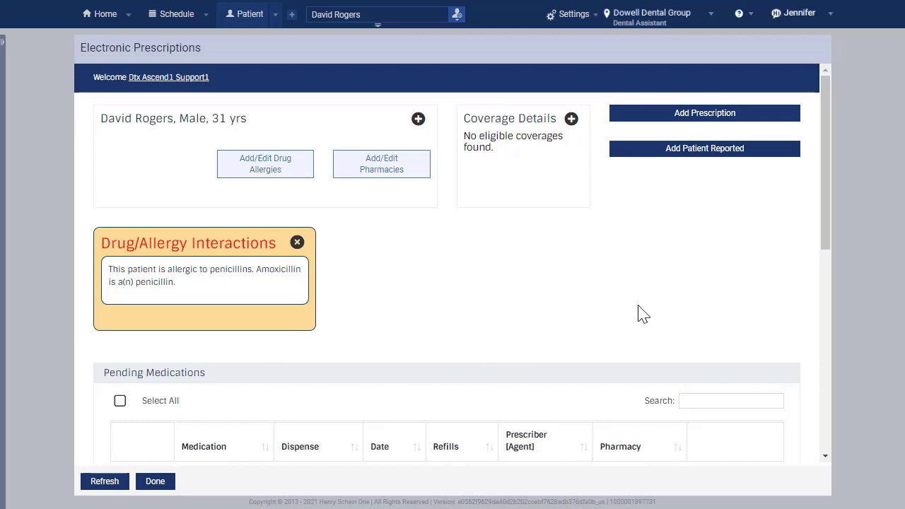
Delete the pending Amoxicillin 500 mg capsule prescription from the patient's pending medications.
left_click_drag(824, 248, 832, 315)
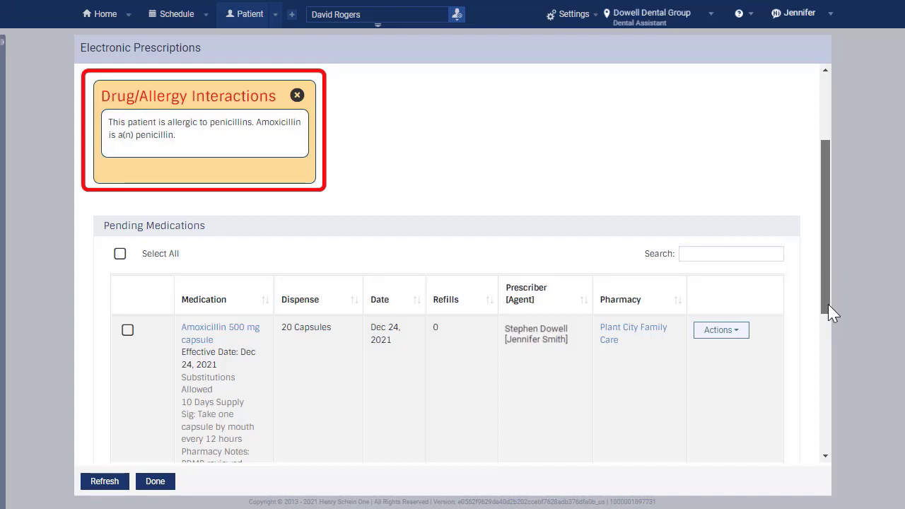
left_click_drag(828, 307, 831, 340)
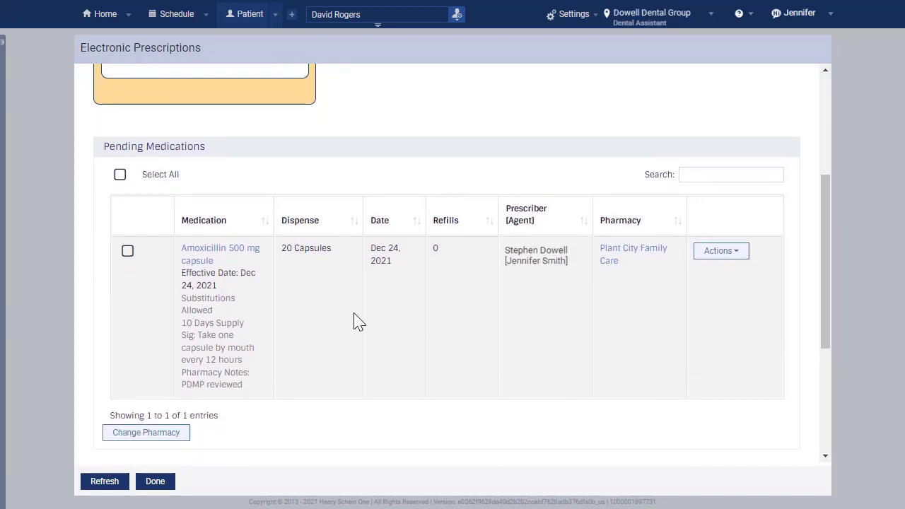
left_click(128, 253)
left_click(737, 255)
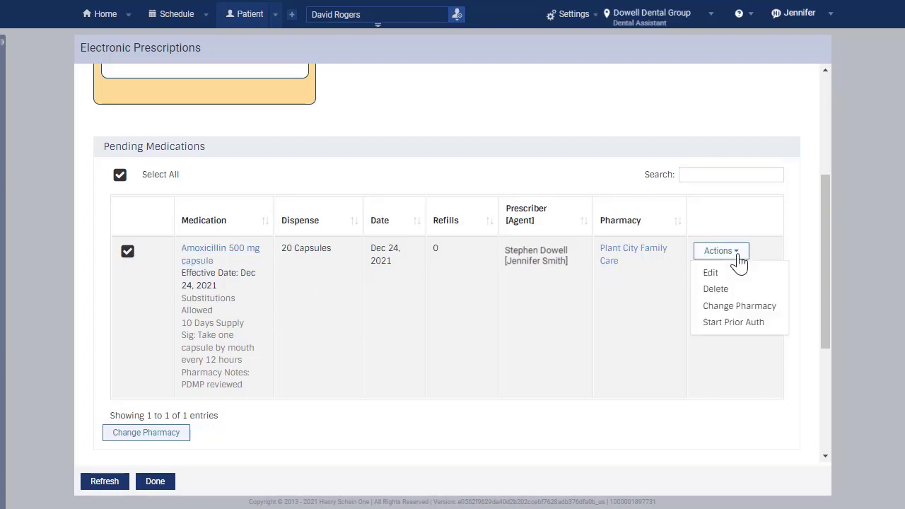
left_click(739, 295)
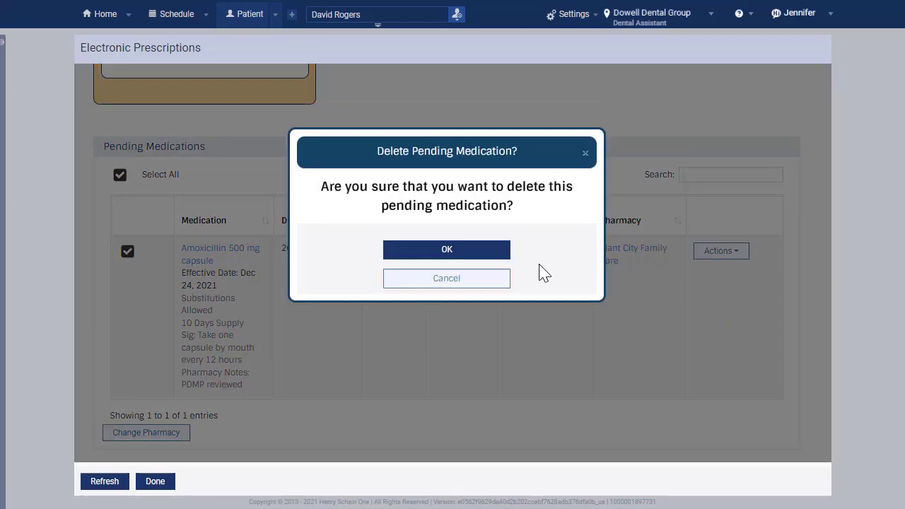
left_click(480, 251)
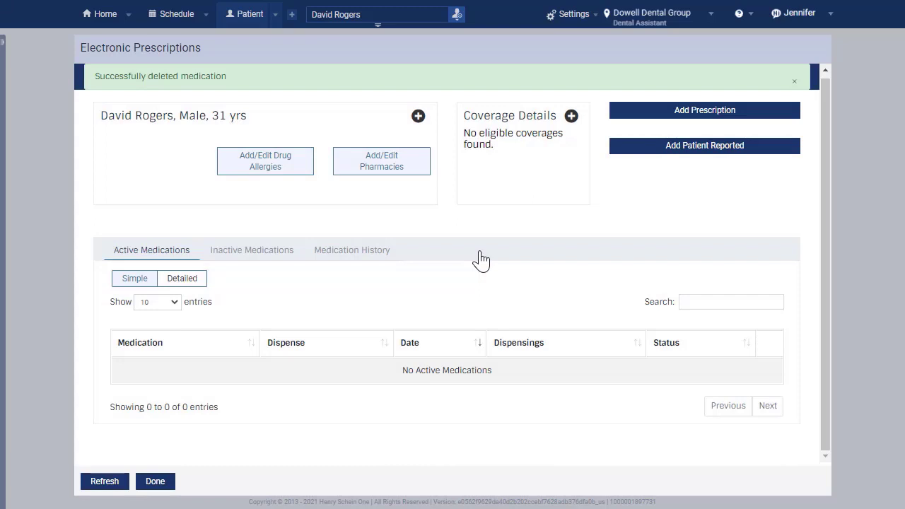
Save an Azithromycin (oral - tablet) 500 mg prescription: effective 12/24/2021, "Take 1 tablet by mouth once daily for 3 days", dispense 3, refills 0, days supply 3.
left_click(742, 111)
left_click(389, 320)
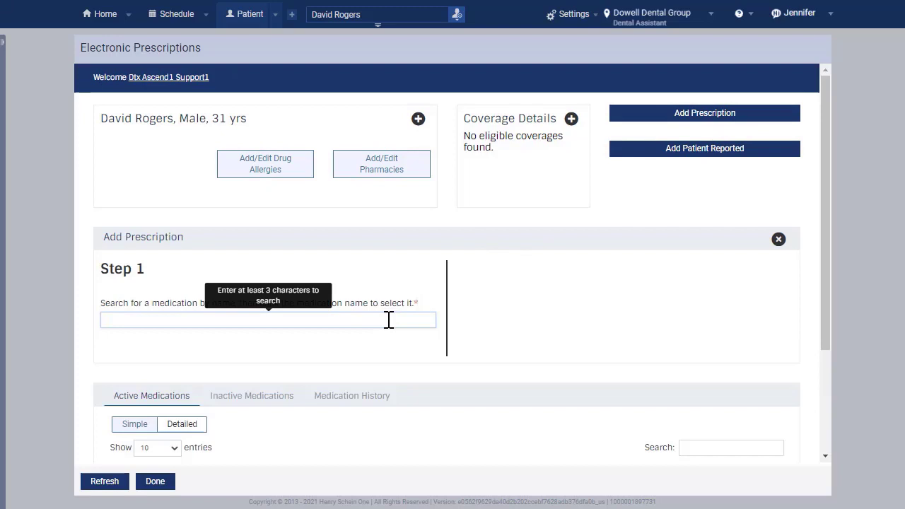
type("azith")
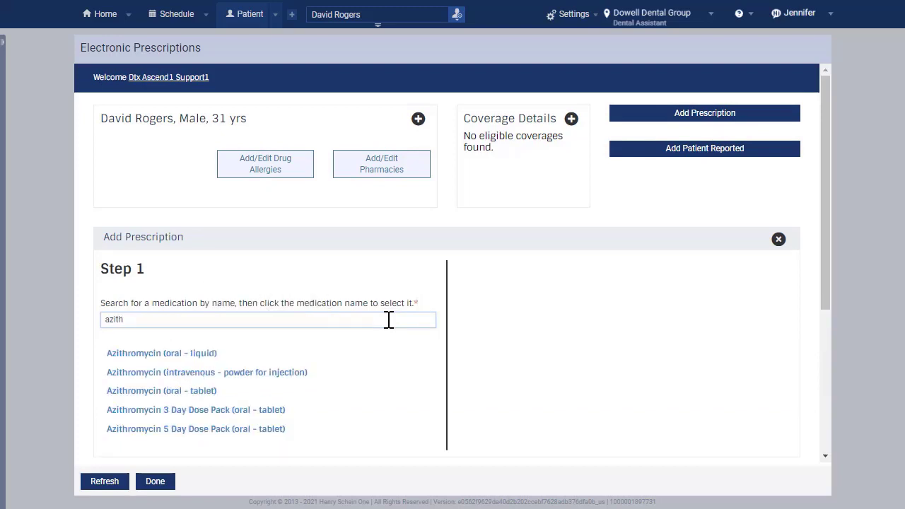
left_click(182, 393)
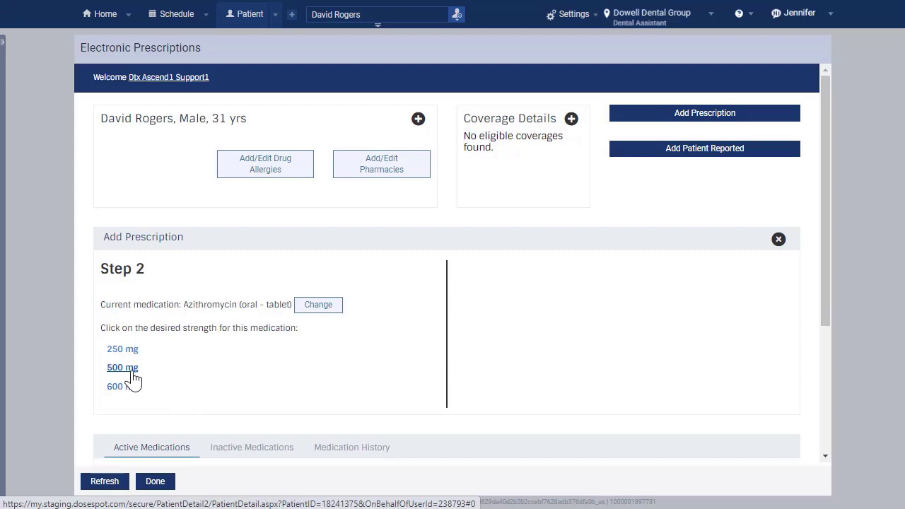
left_click(132, 374)
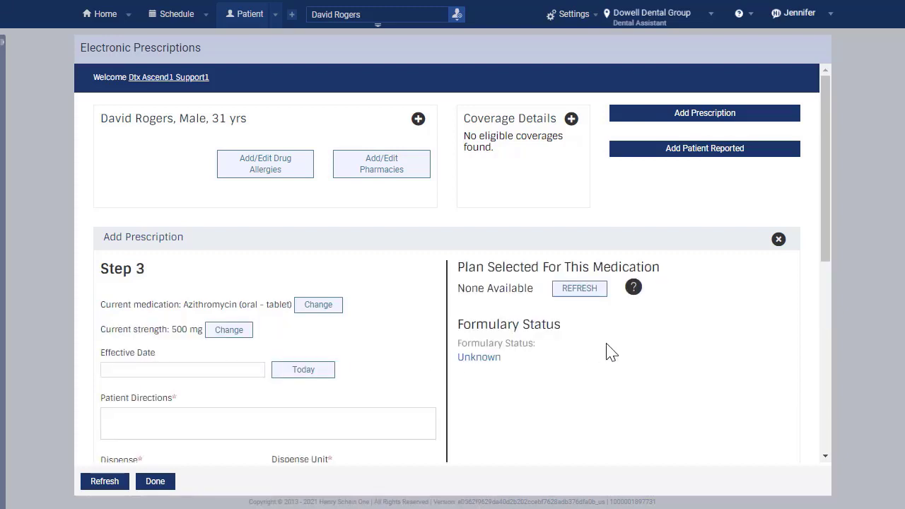
left_click_drag(824, 254, 830, 333)
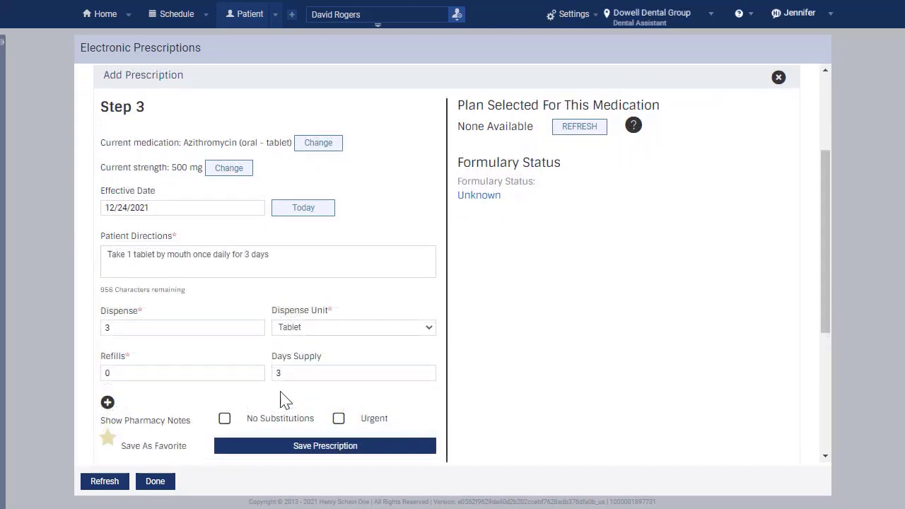
left_click(282, 447)
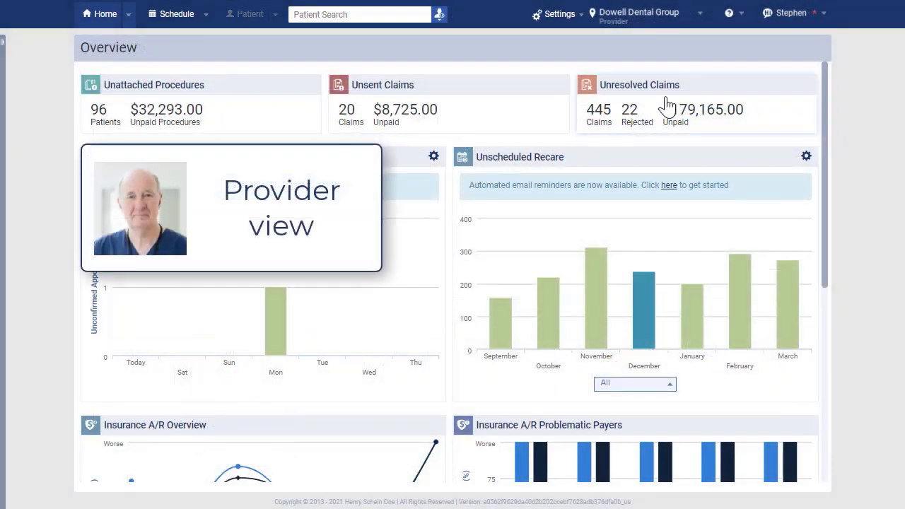
Open the pending Azithromycin 500 mg tablet prescription from the provider's electronic prescriptions notifications.
left_click(822, 24)
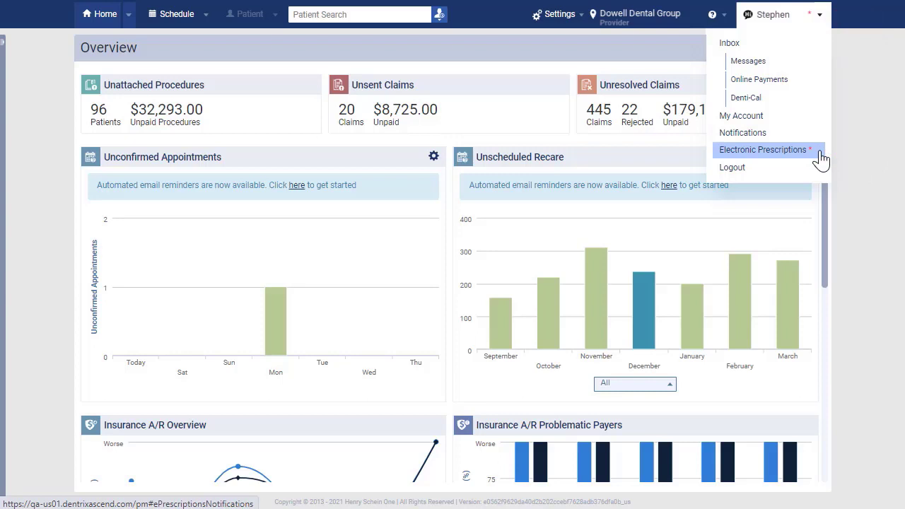
left_click(762, 150)
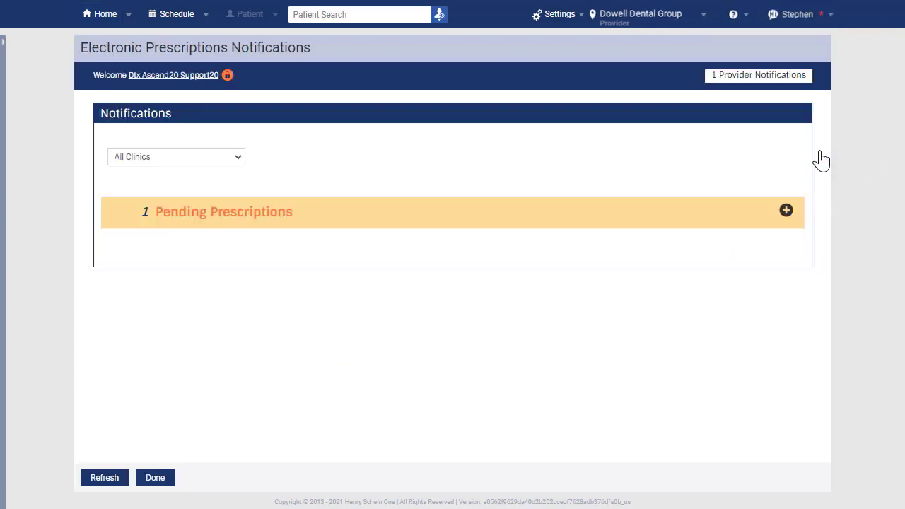
left_click(785, 214)
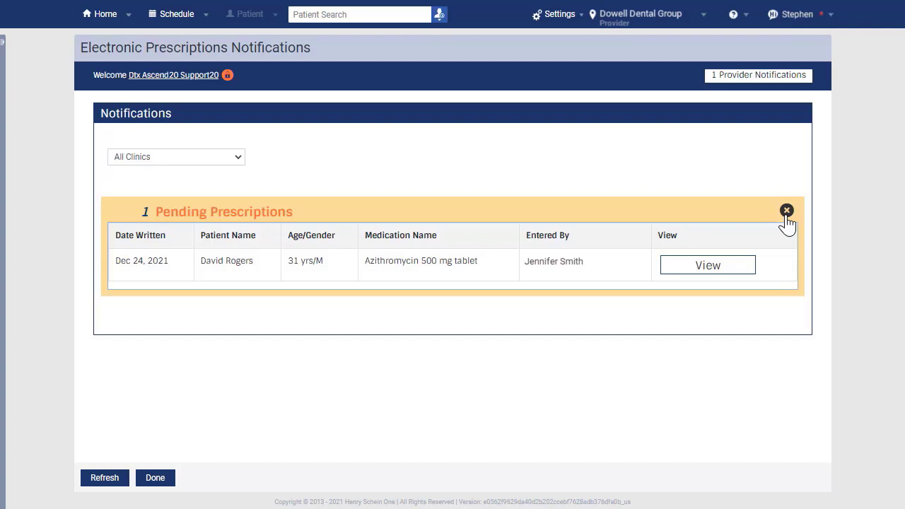
left_click(744, 276)
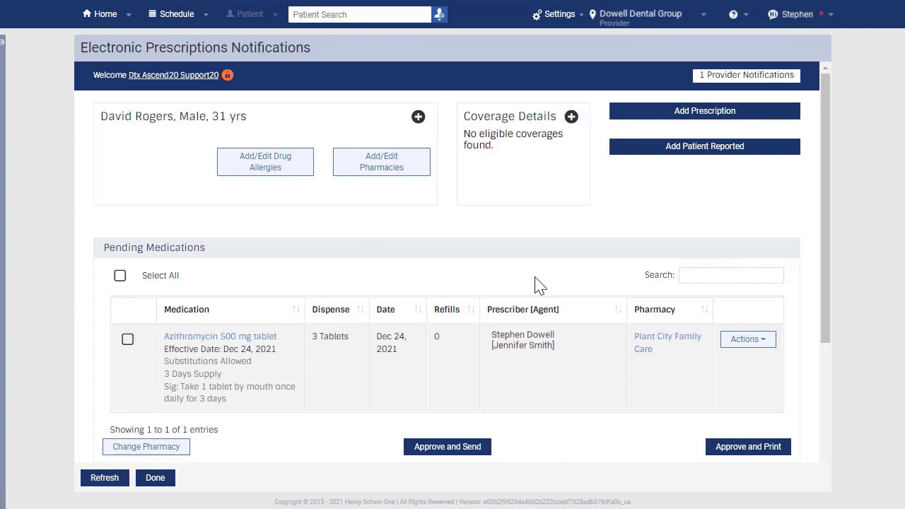
Select the pending Azithromycin 500 mg tablet prescription, then approve and send it to the pharmacy.
left_click(128, 340)
left_click(748, 339)
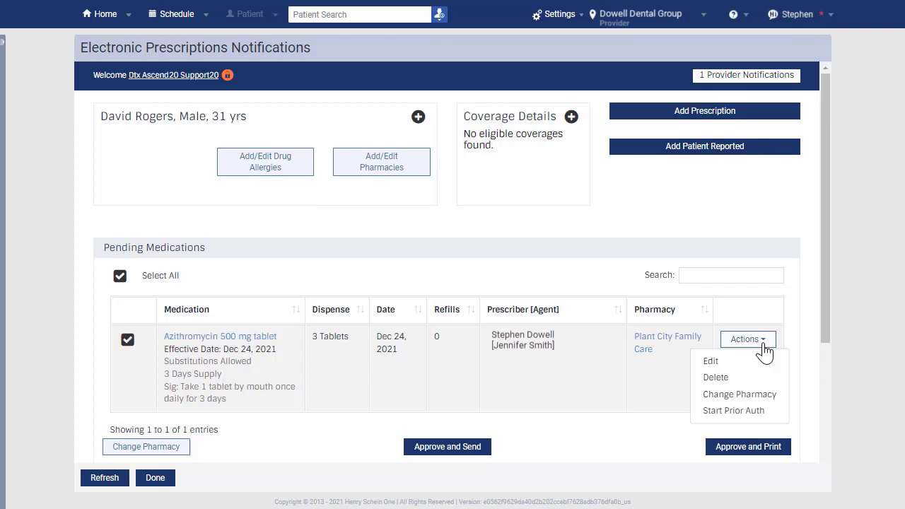
left_click(764, 346)
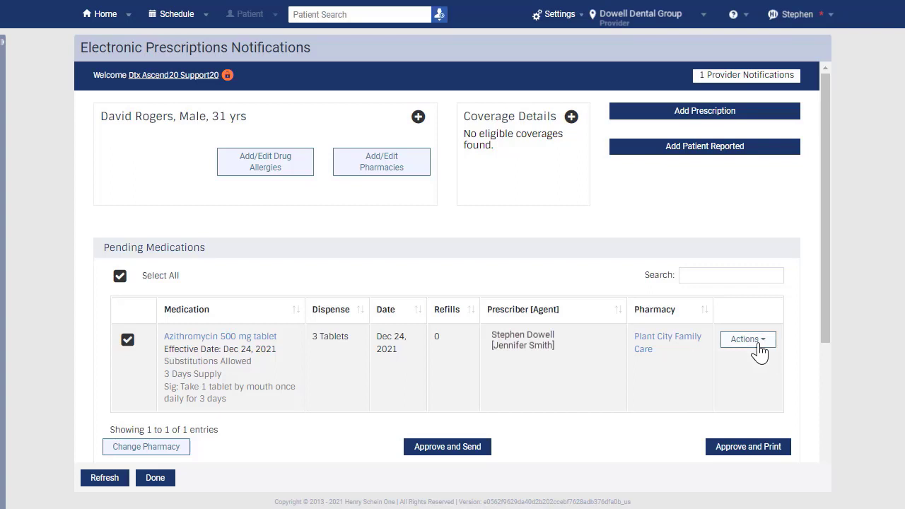
left_click(485, 460)
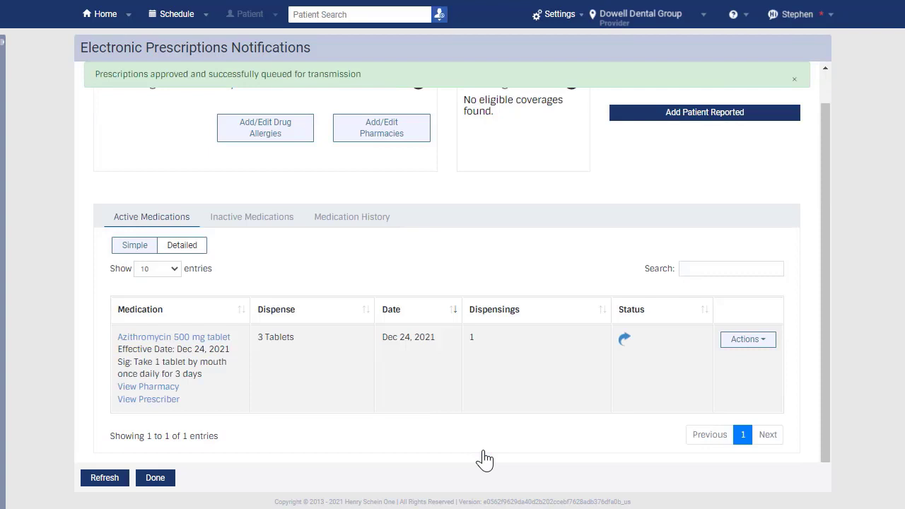